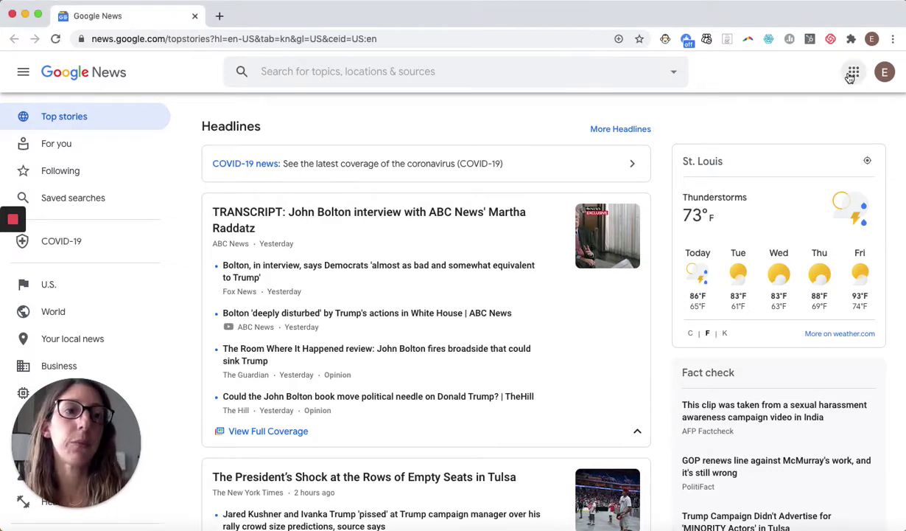
Open Google Jamboard from the Google apps list.
{"action": "left_click", "coordinate": [855, 73]}
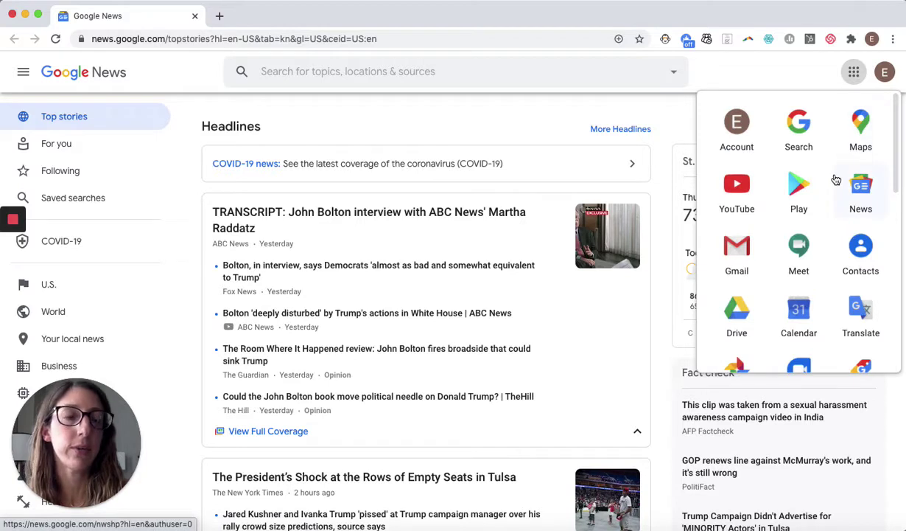
{"action": "scroll", "coordinate": [837, 180], "scroll_direction": "down", "scroll_amount": 8}
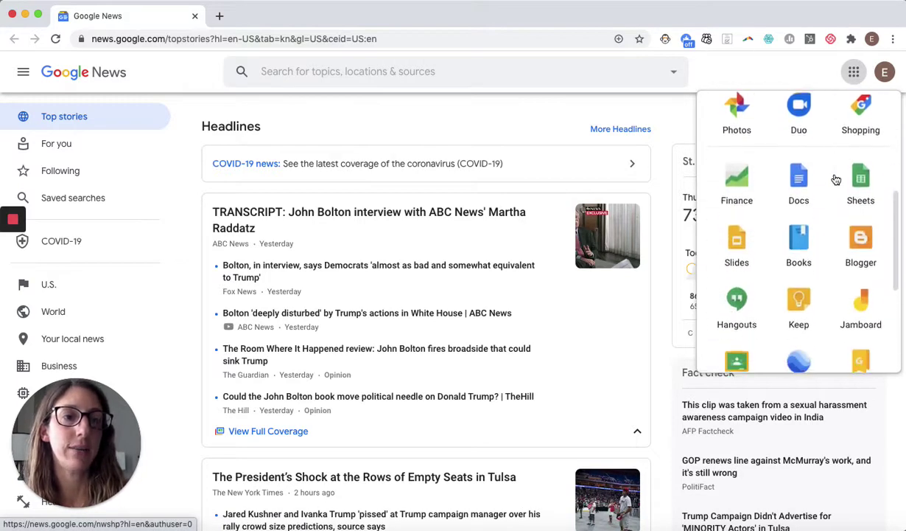
{"action": "scroll", "coordinate": [835, 179], "scroll_direction": "down", "scroll_amount": 5}
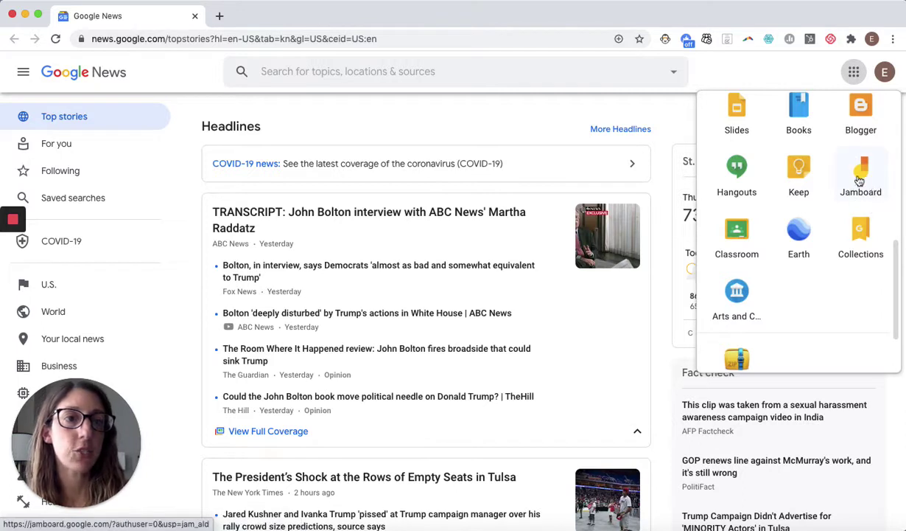
{"action": "left_click", "coordinate": [871, 183]}
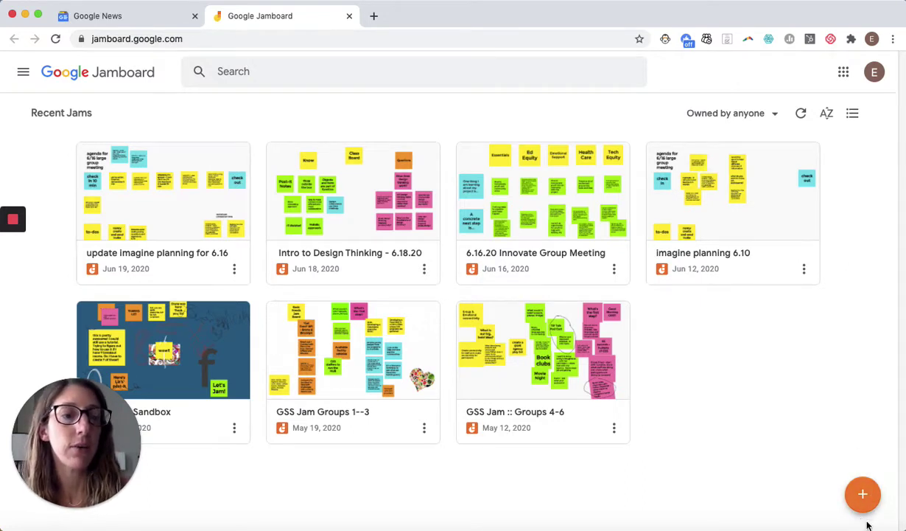
Create a new jam, add a second blank frame to it and return to the first frame.
{"action": "left_click", "coordinate": [863, 496]}
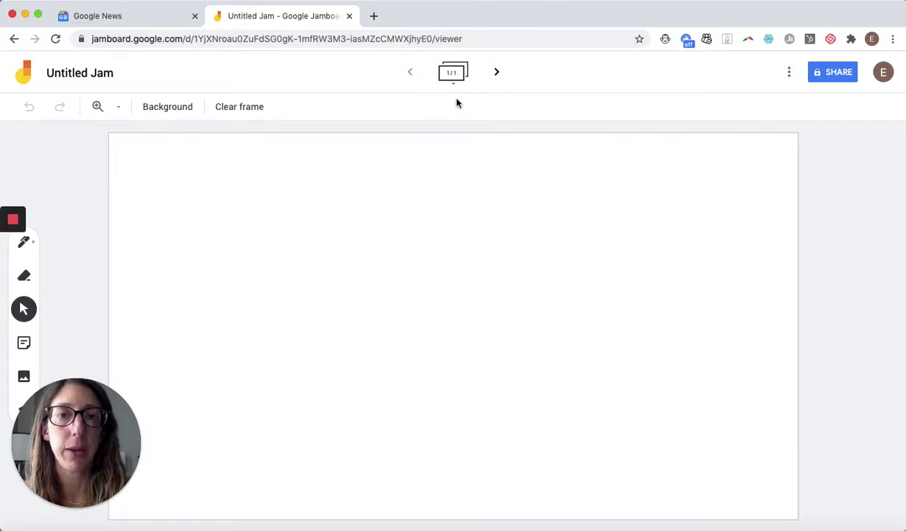
{"action": "left_click", "coordinate": [496, 75]}
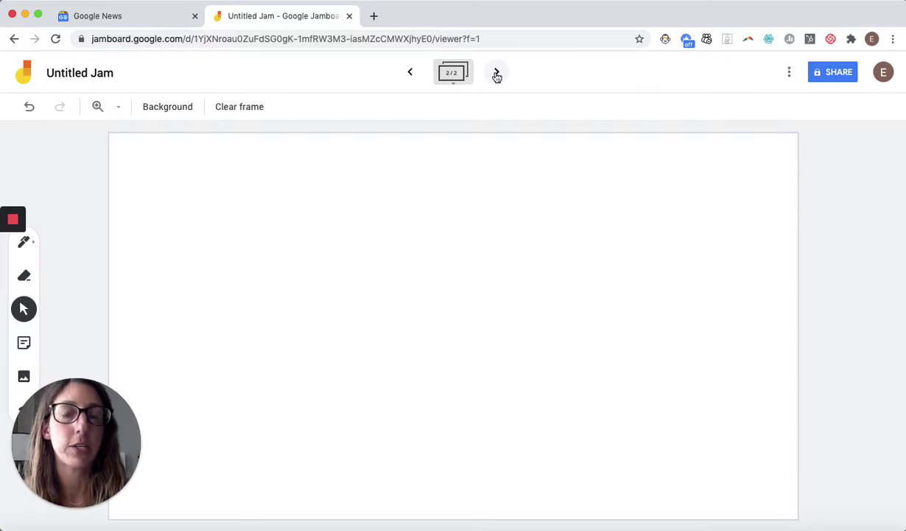
{"action": "left_click", "coordinate": [411, 72]}
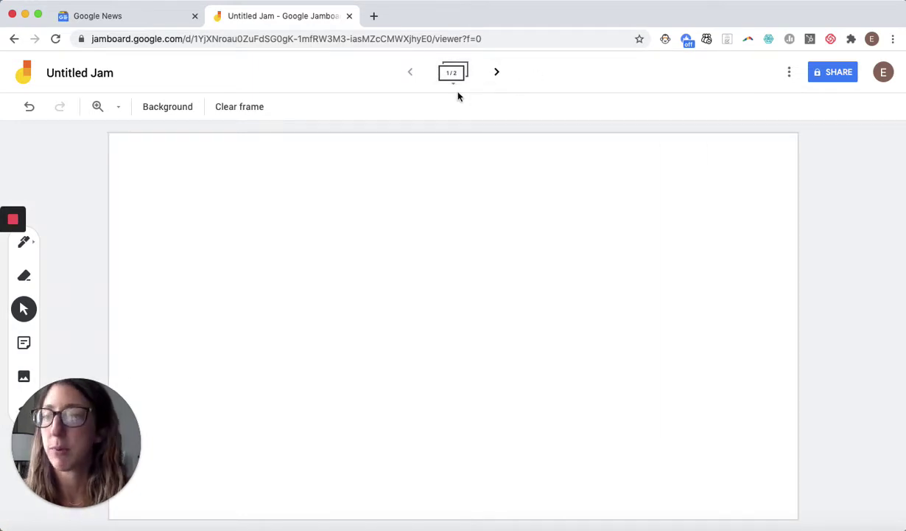
{"action": "left_click", "coordinate": [68, 412]}
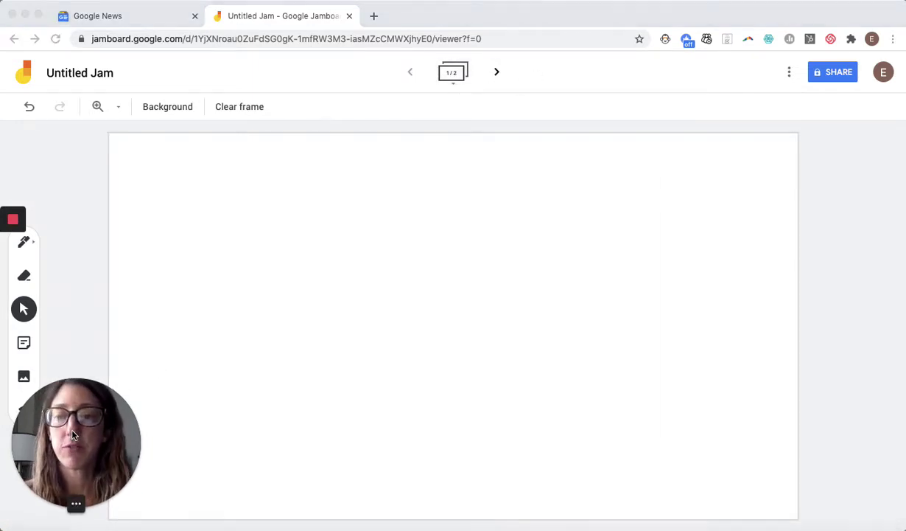
{"action": "left_click_drag", "start_coordinate": [73, 434], "coordinate": [835, 427]}
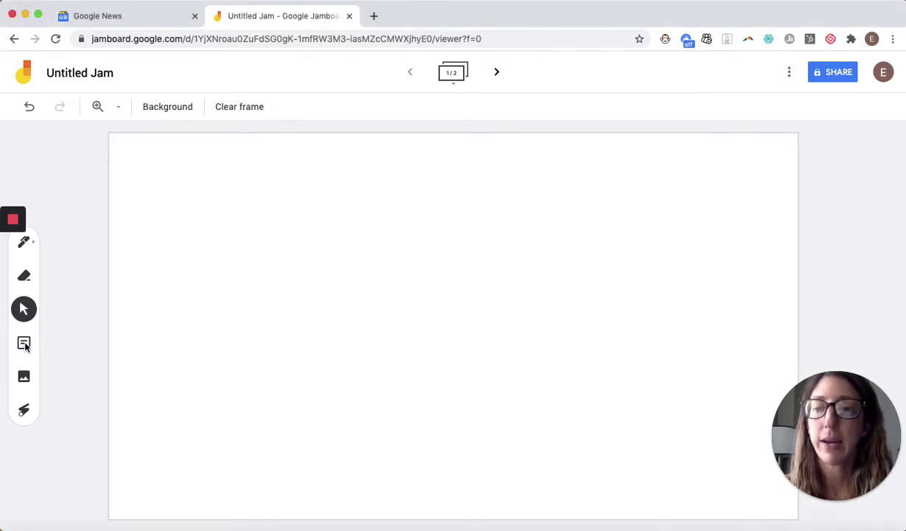
Add a single green sticky note reading "Here's my first post-it" to the first frame.
{"action": "left_click", "coordinate": [24, 343]}
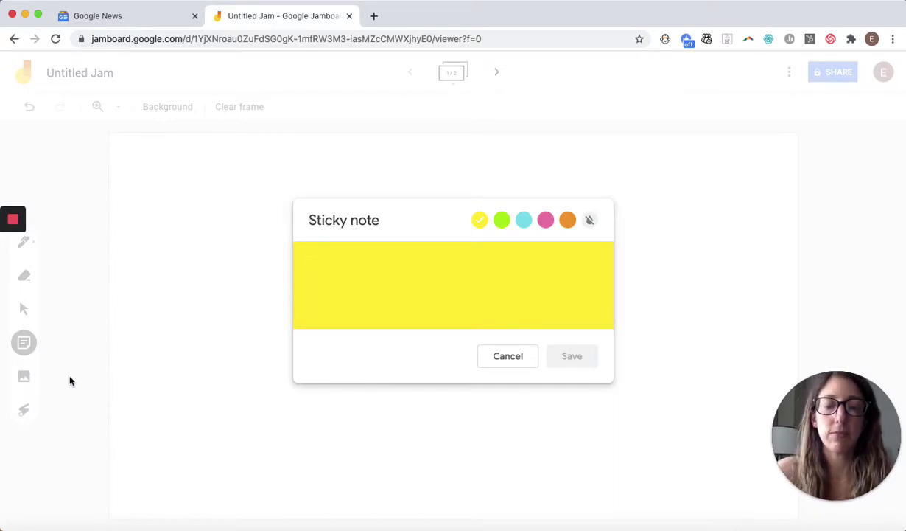
{"action": "type", "text": "Here's my first post"}
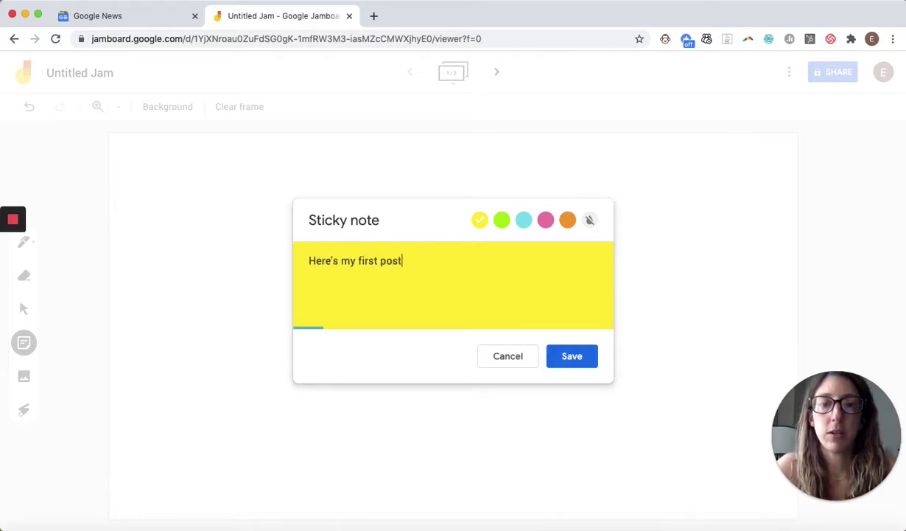
{"action": "type", "text": "-it"}
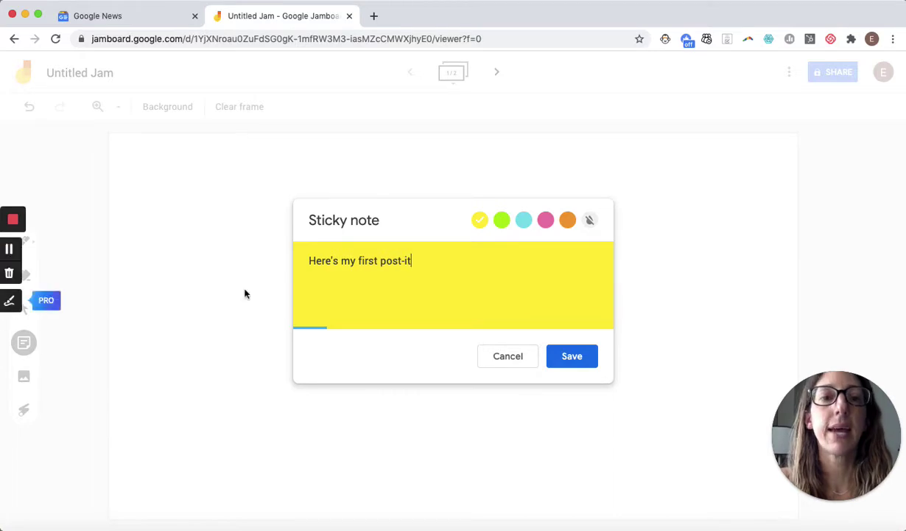
{"action": "left_click", "coordinate": [502, 221]}
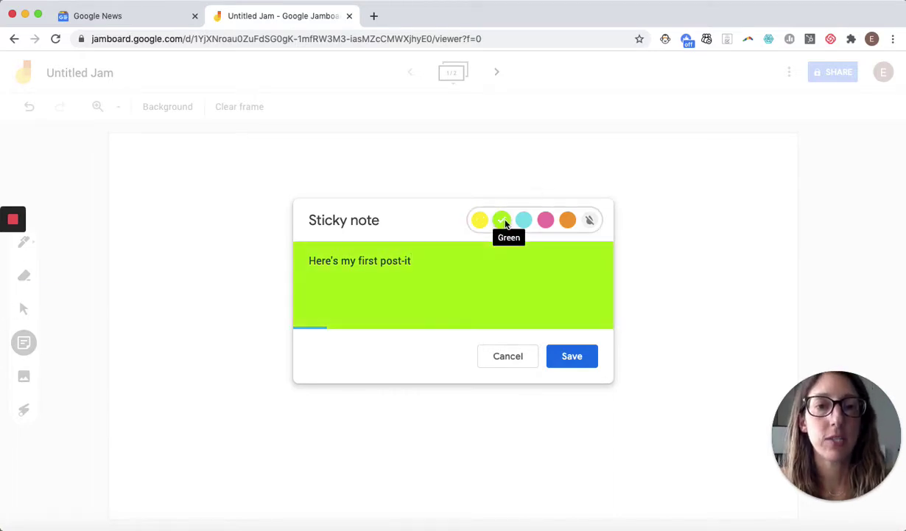
{"action": "left_click", "coordinate": [573, 355]}
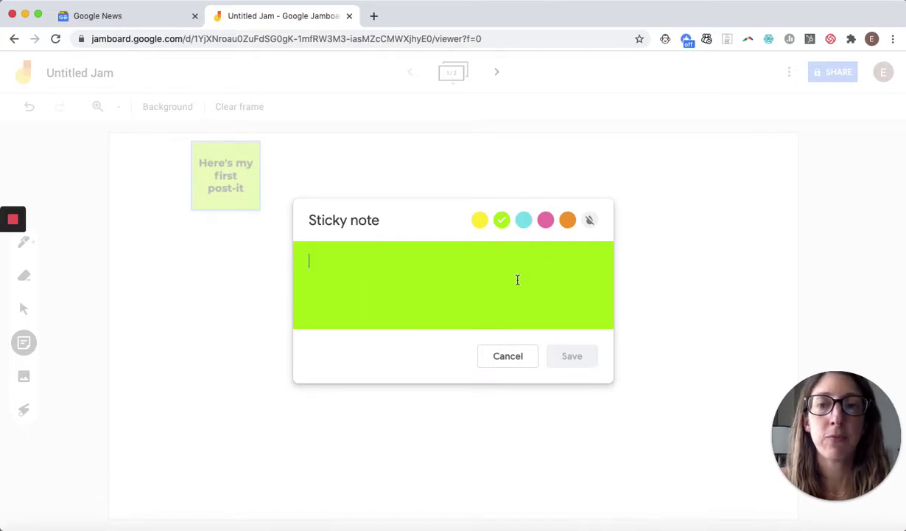
{"action": "left_click", "coordinate": [508, 356]}
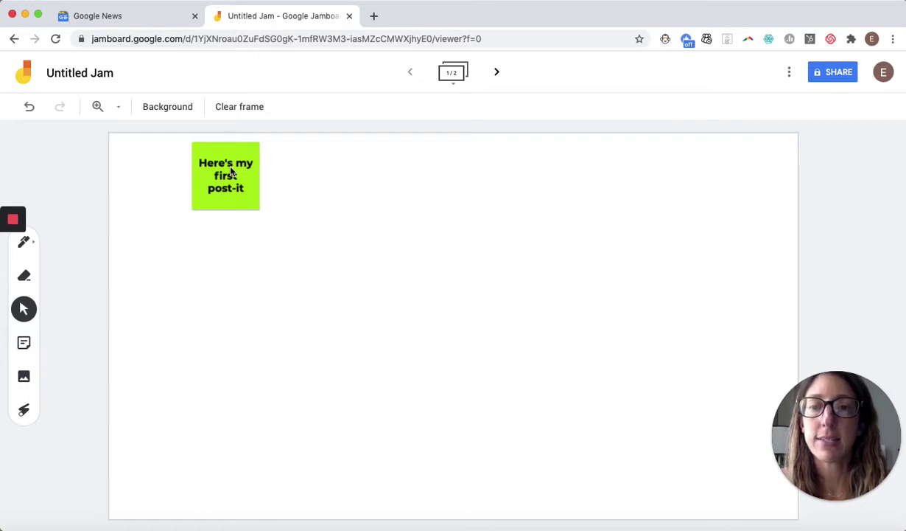
Reposition the green sticky note lower and further right on the frame, enlarging it and tilting it counterclockwise.
{"action": "left_click_drag", "start_coordinate": [210, 169], "coordinate": [304, 237]}
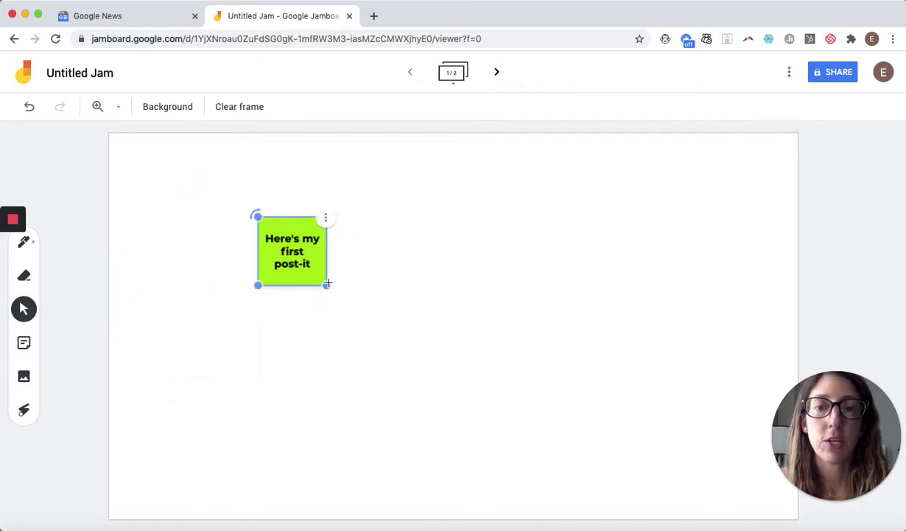
{"action": "left_click_drag", "start_coordinate": [328, 283], "coordinate": [365, 321]}
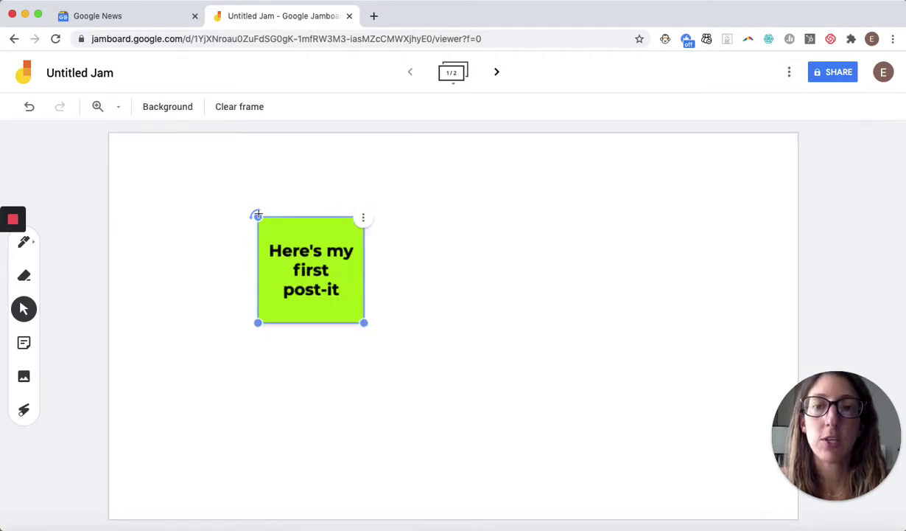
{"action": "left_click_drag", "start_coordinate": [256, 215], "coordinate": [242, 238]}
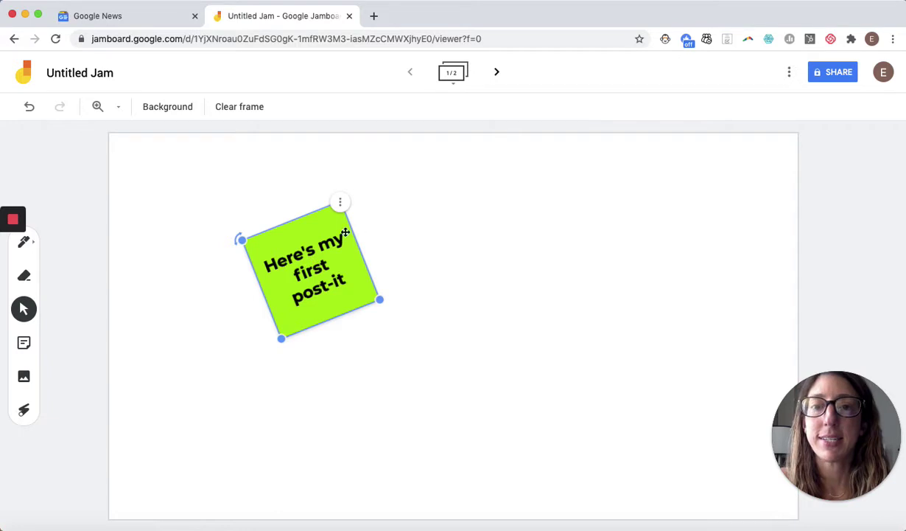
{"action": "left_click", "coordinate": [340, 208]}
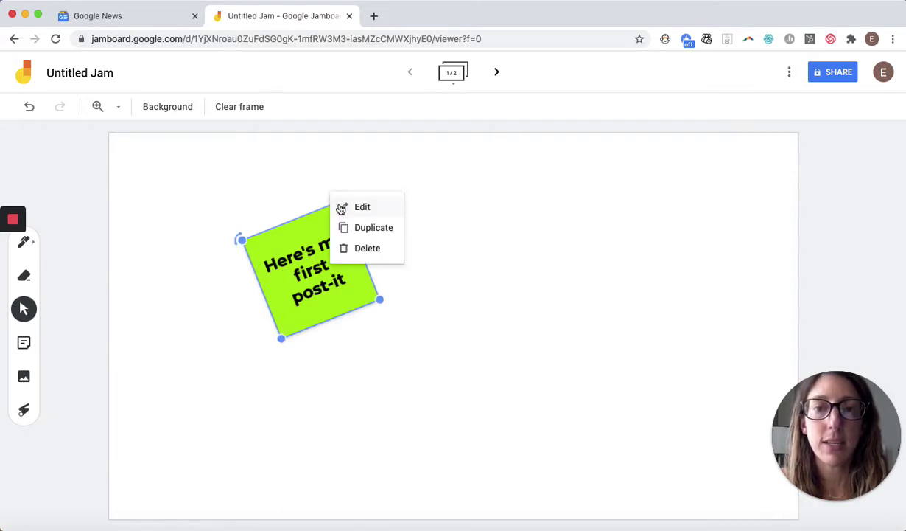
{"action": "left_click", "coordinate": [298, 217]}
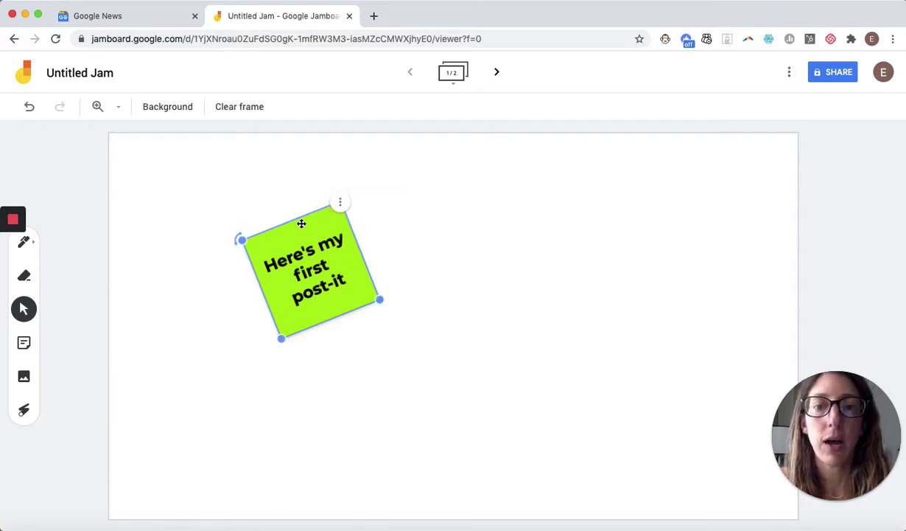
{"action": "left_click", "coordinate": [343, 205]}
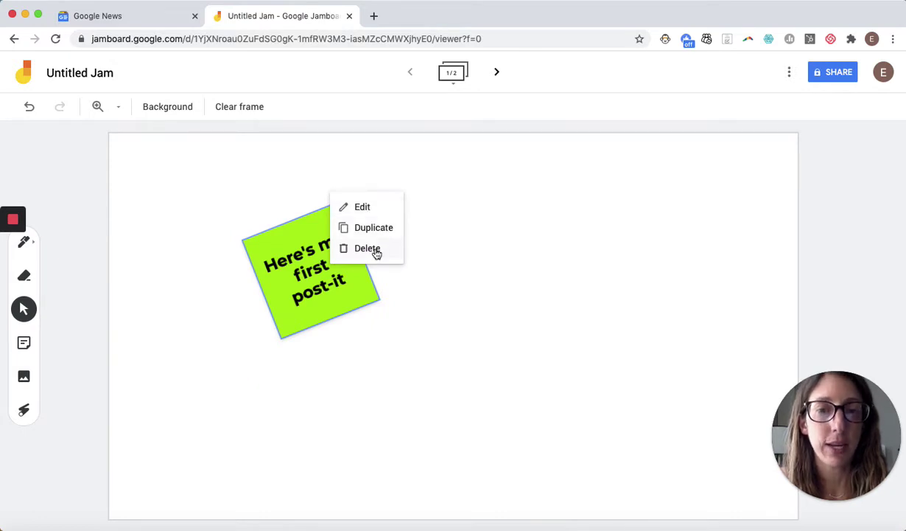
{"action": "left_click", "coordinate": [431, 274]}
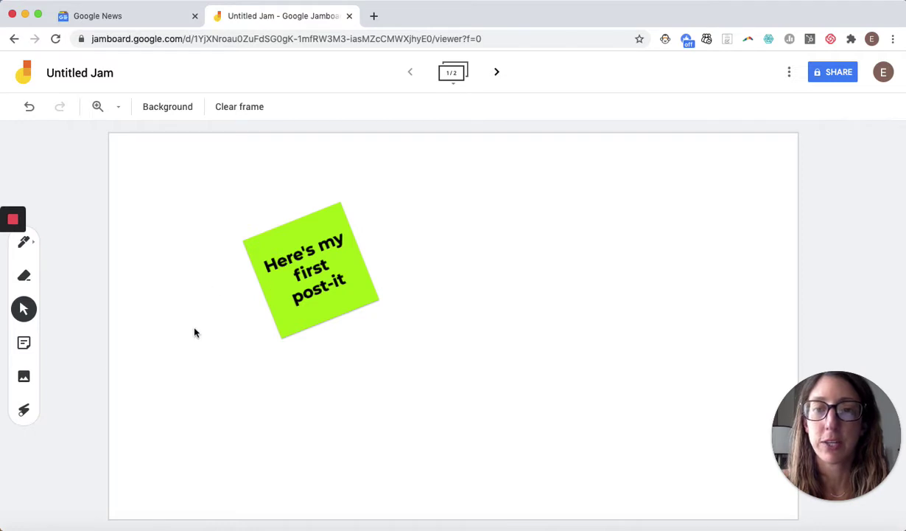
Point out the green sticky note by tracing around it with the laser pointer.
{"action": "left_click", "coordinate": [24, 409]}
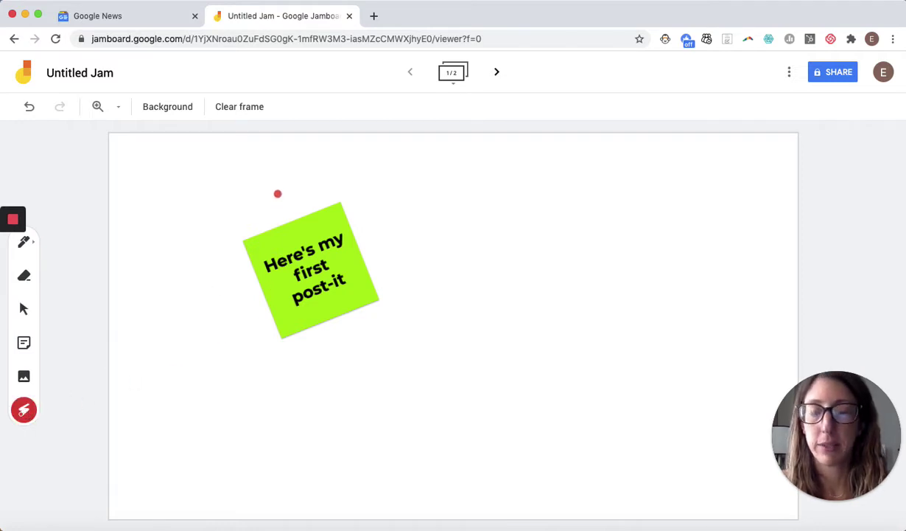
{"action": "mouse_move", "coordinate": [278, 194]}
{"action": "left_mouse_down"}
{"action": "mouse_move", "coordinate": [255, 374]}
{"action": "mouse_move", "coordinate": [336, 411]}
{"action": "mouse_move", "coordinate": [381, 233]}
{"action": "mouse_move", "coordinate": [442, 166]}
{"action": "mouse_move", "coordinate": [339, 294]}
{"action": "mouse_move", "coordinate": [251, 244]}
{"action": "mouse_move", "coordinate": [256, 197]}
{"action": "mouse_move", "coordinate": [247, 271]}
{"action": "mouse_move", "coordinate": [272, 377]}
{"action": "left_mouse_up"}
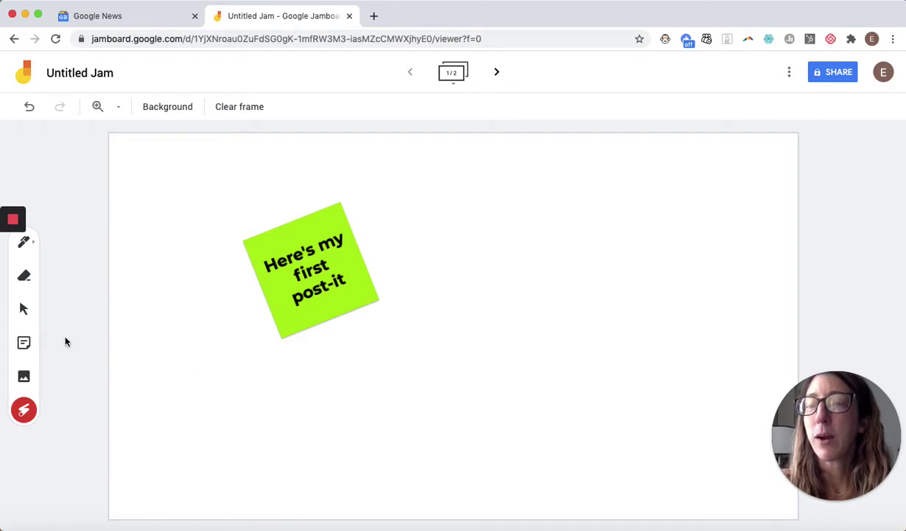
Draw a freehand loop around the green sticky note with the highlighter in blue.
{"action": "mouse_move", "coordinate": [22, 247]}
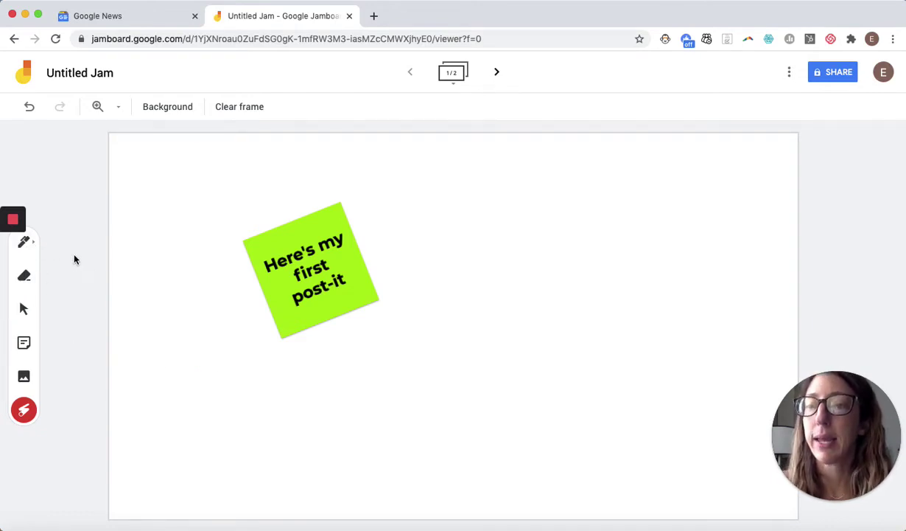
{"action": "left_click", "coordinate": [26, 244]}
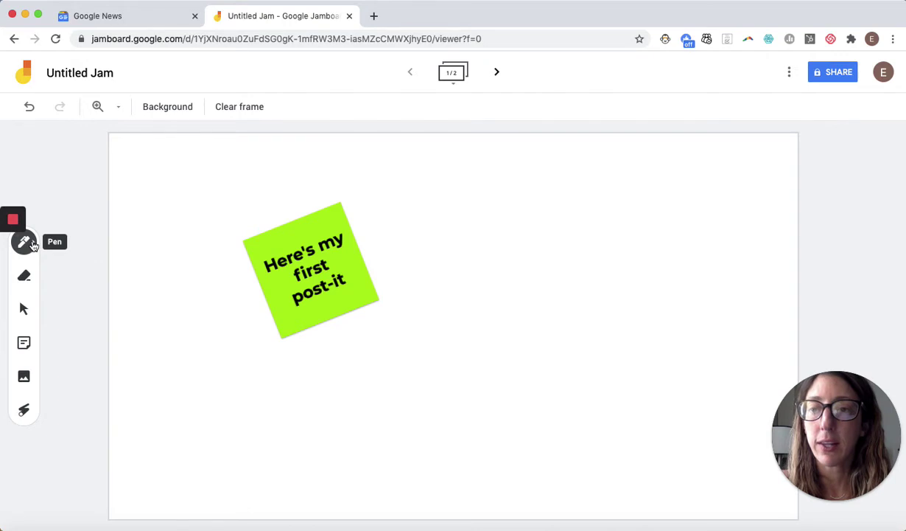
{"action": "left_click", "coordinate": [32, 246]}
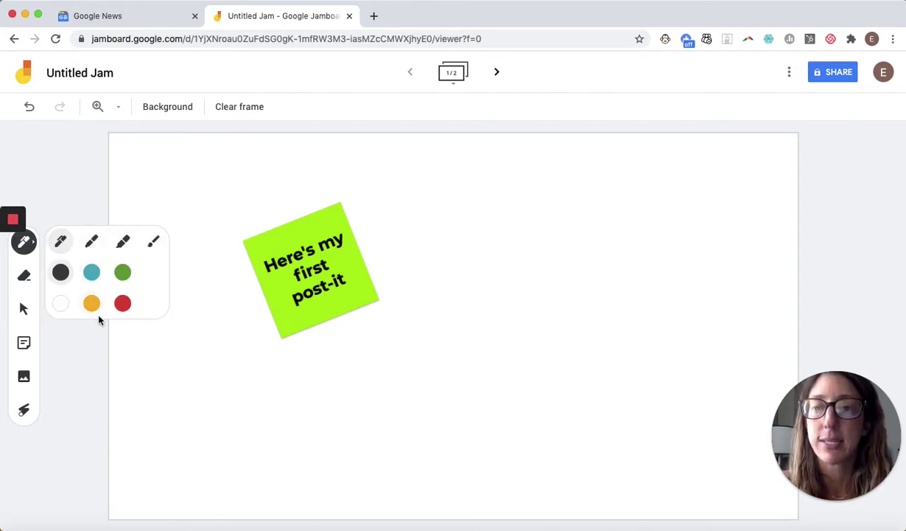
{"action": "left_click", "coordinate": [92, 272]}
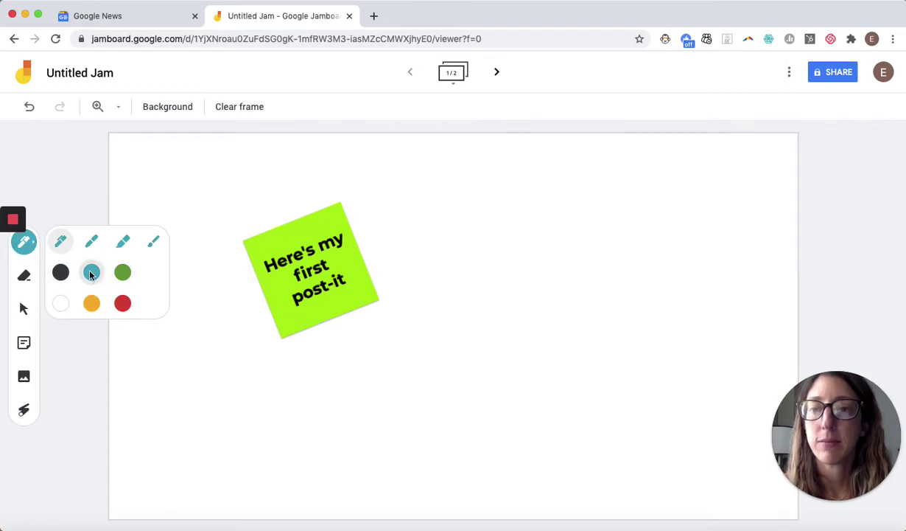
{"action": "left_click", "coordinate": [124, 242]}
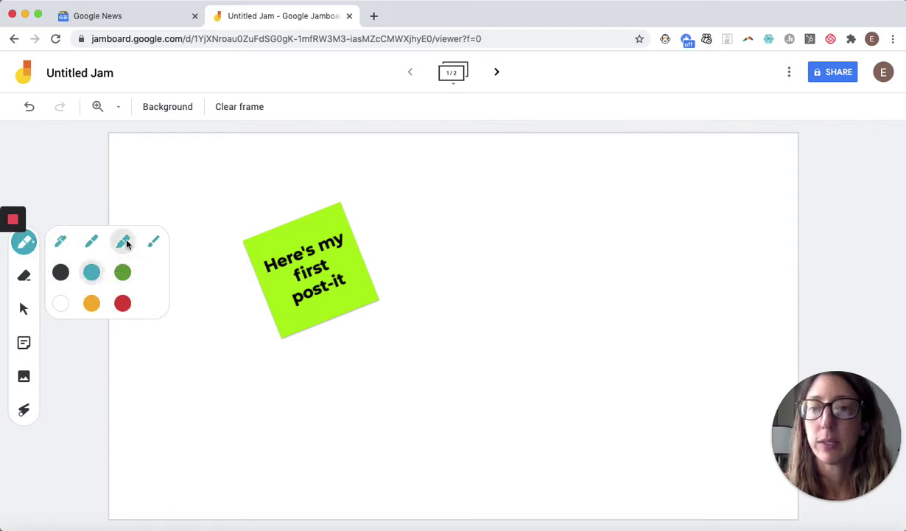
{"action": "mouse_move", "coordinate": [278, 184]}
{"action": "left_mouse_down"}
{"action": "mouse_move", "coordinate": [210, 257]}
{"action": "mouse_move", "coordinate": [316, 363]}
{"action": "mouse_move", "coordinate": [345, 257]}
{"action": "mouse_move", "coordinate": [287, 197]}
{"action": "left_mouse_up"}
{"action": "left_click_drag", "start_coordinate": [229, 213], "coordinate": [228, 213]}
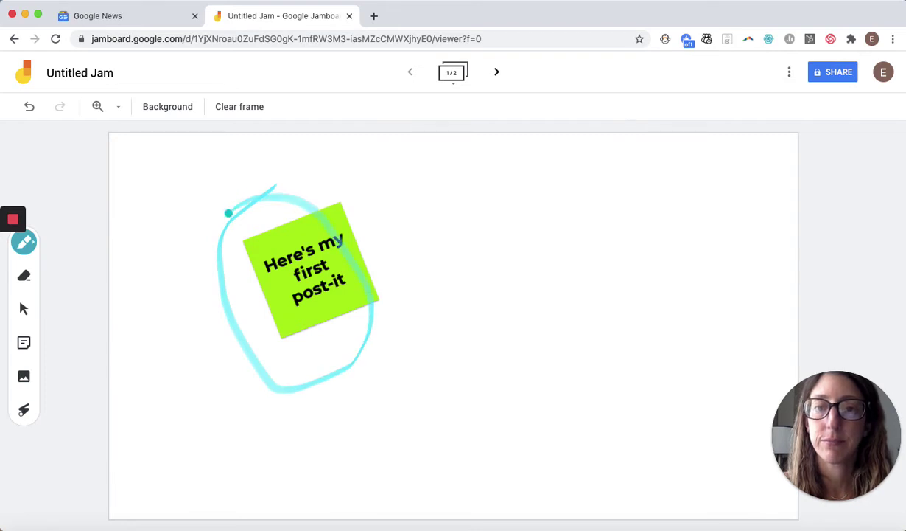
Erase the upper part of the blue highlighter loop around the sticky note with the eraser.
{"action": "mouse_move", "coordinate": [24, 279]}
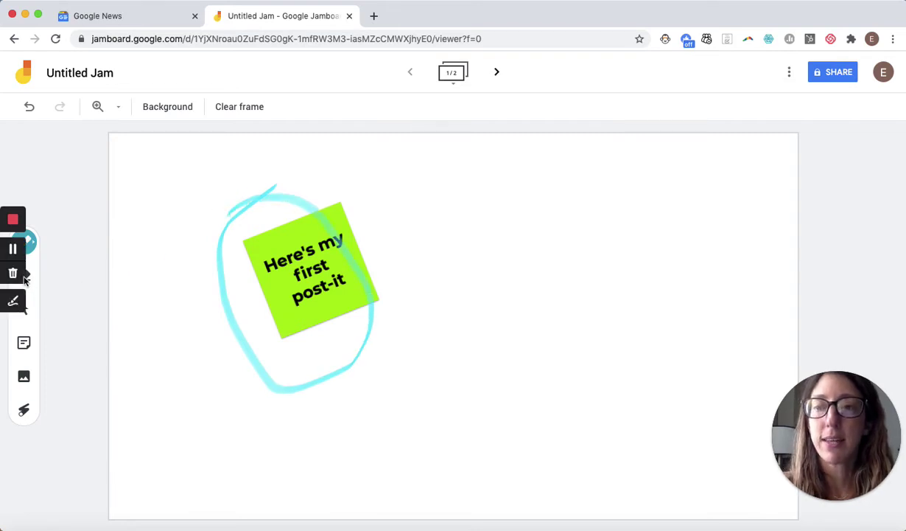
{"action": "left_click", "coordinate": [26, 276]}
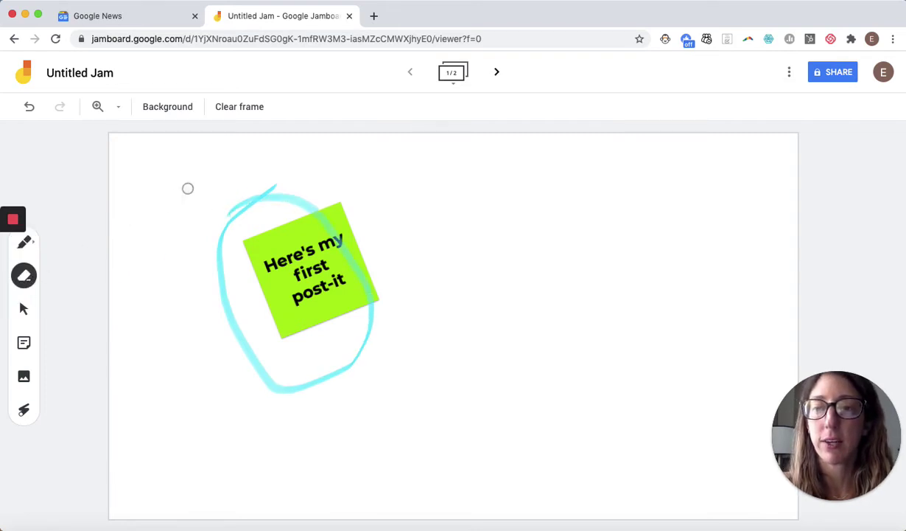
{"action": "mouse_move", "coordinate": [300, 184]}
{"action": "left_mouse_down"}
{"action": "mouse_move", "coordinate": [271, 188]}
{"action": "mouse_move", "coordinate": [243, 214]}
{"action": "left_mouse_up"}
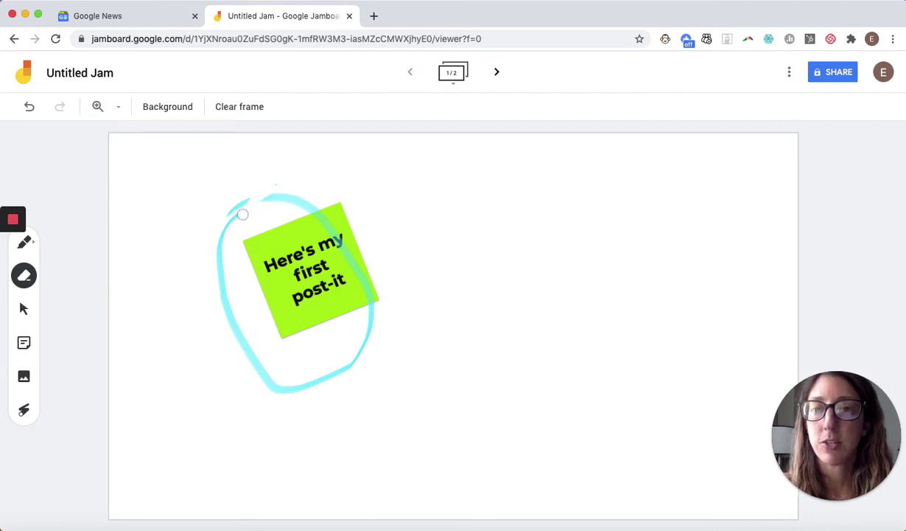
{"action": "left_click_drag", "start_coordinate": [243, 214], "coordinate": [297, 203]}
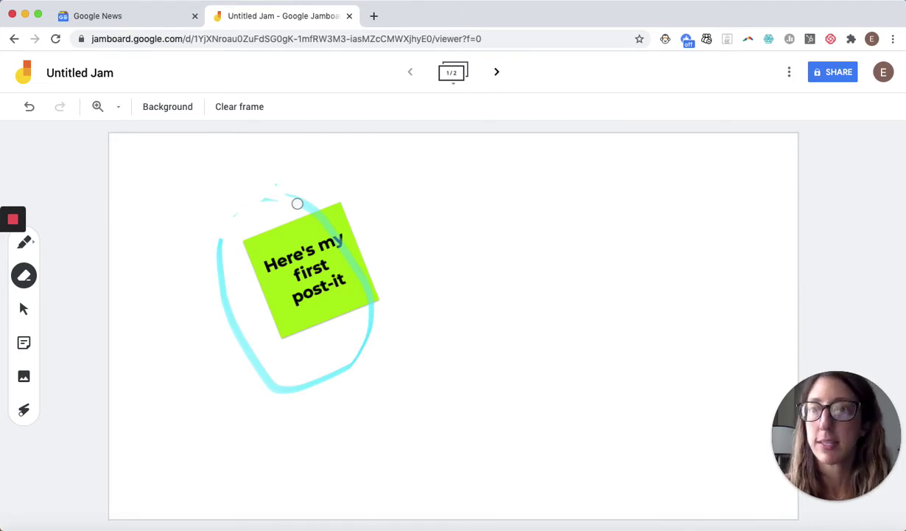
{"action": "left_click", "coordinate": [28, 108]}
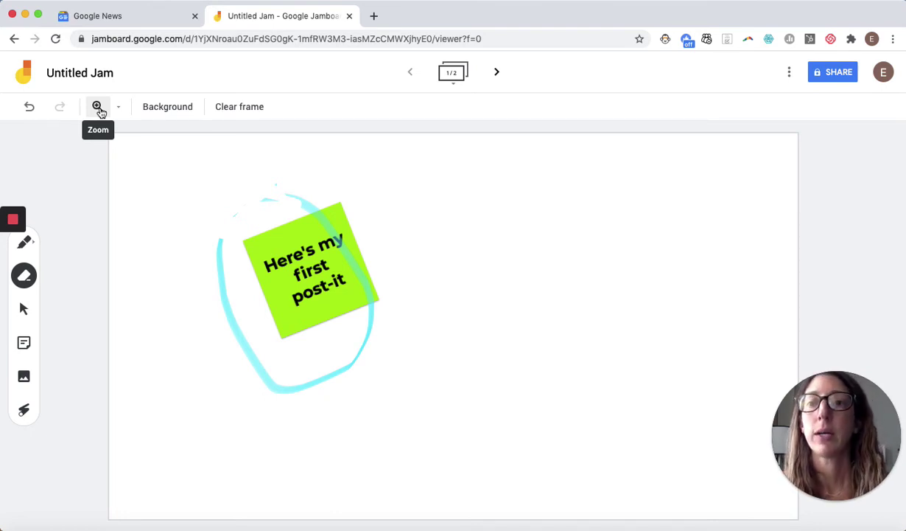
View the background options for the frame, and clear everything from the first frame.
{"action": "left_click", "coordinate": [158, 108]}
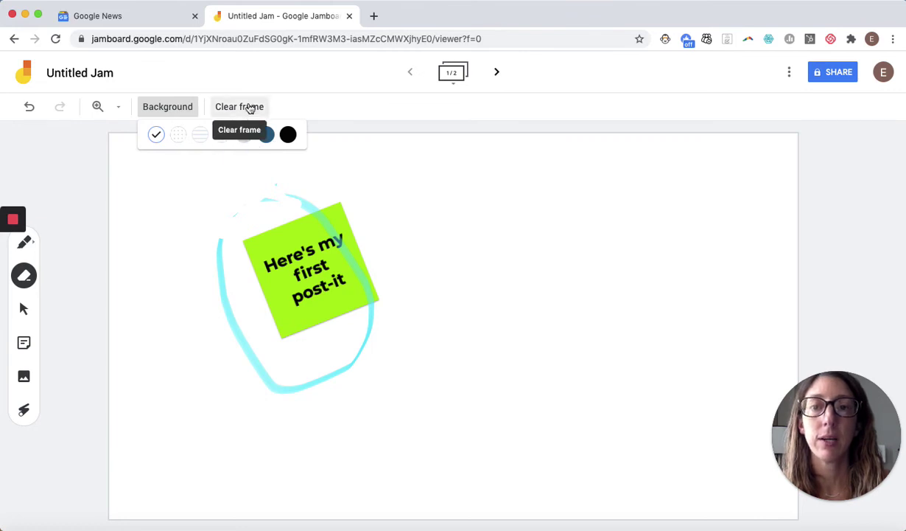
{"action": "left_click", "coordinate": [250, 109]}
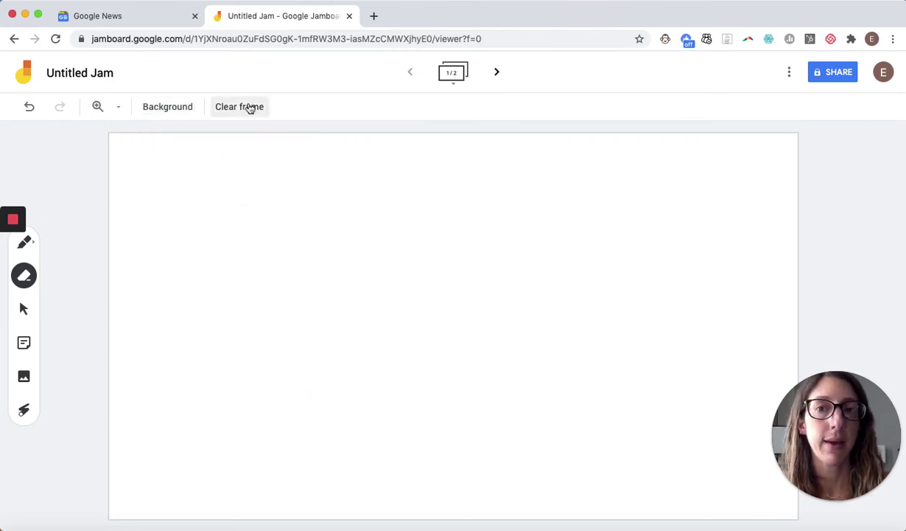
Share the jam with anyone with the link as Editor and copy the sharing link.
{"action": "left_click", "coordinate": [837, 74]}
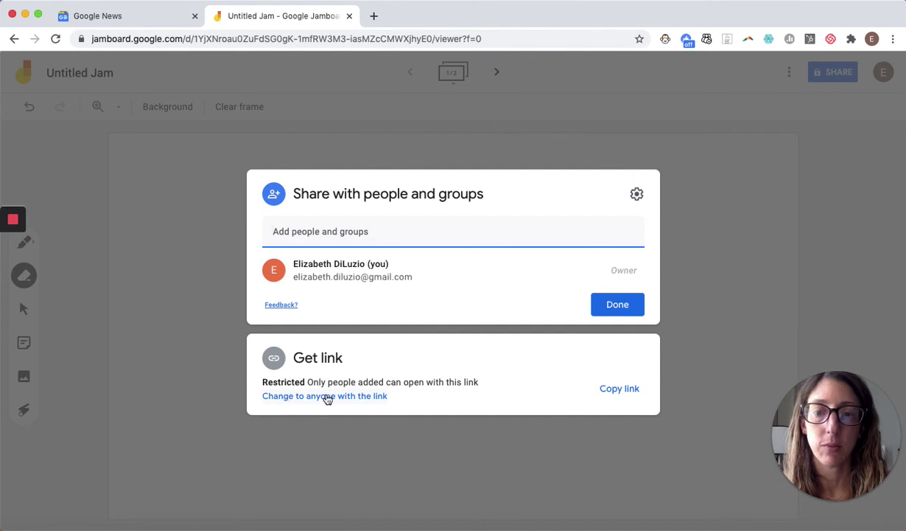
{"action": "left_click", "coordinate": [362, 402]}
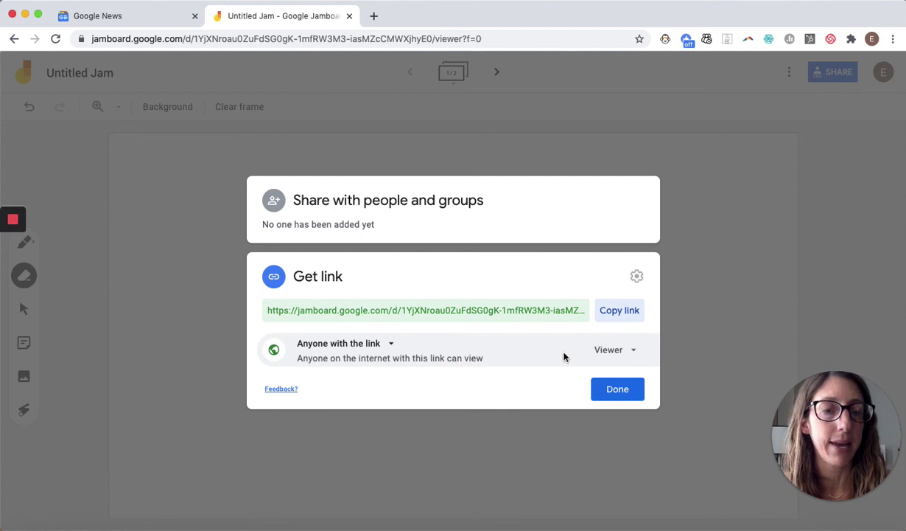
{"action": "left_click", "coordinate": [630, 352]}
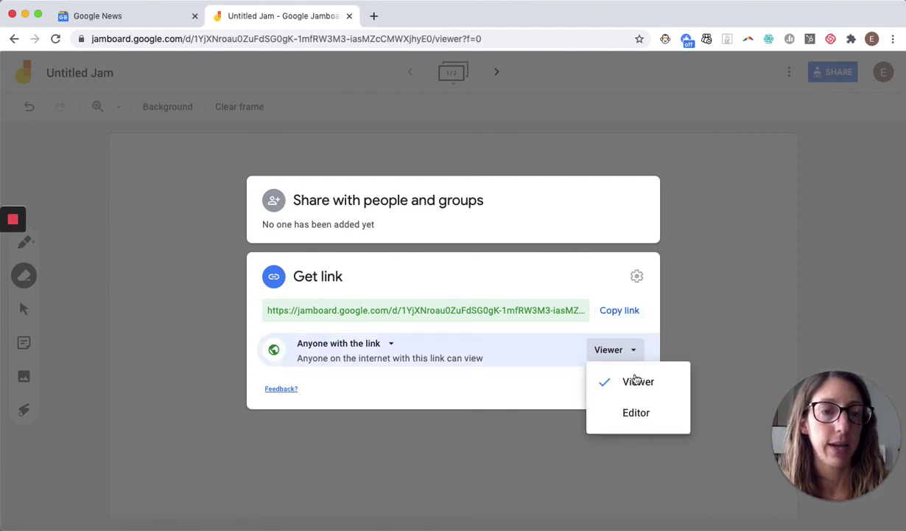
{"action": "left_click", "coordinate": [639, 414]}
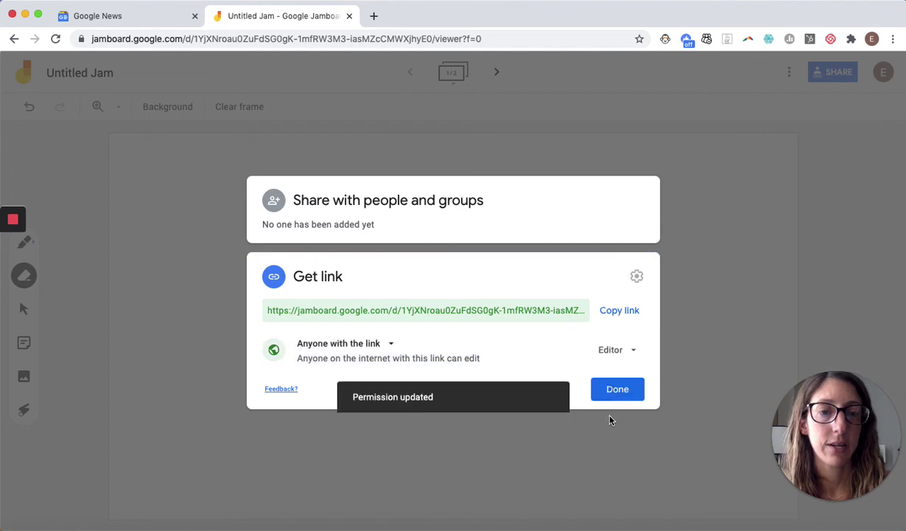
{"action": "left_click", "coordinate": [619, 311]}
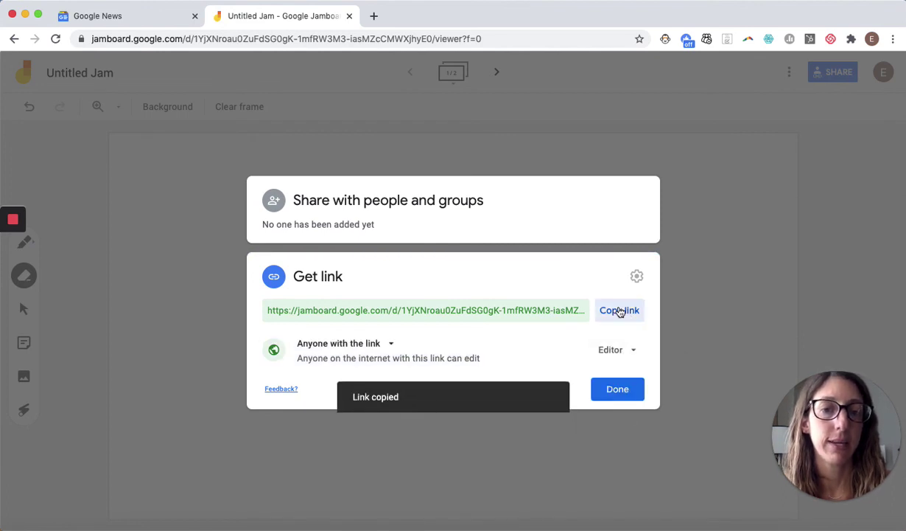